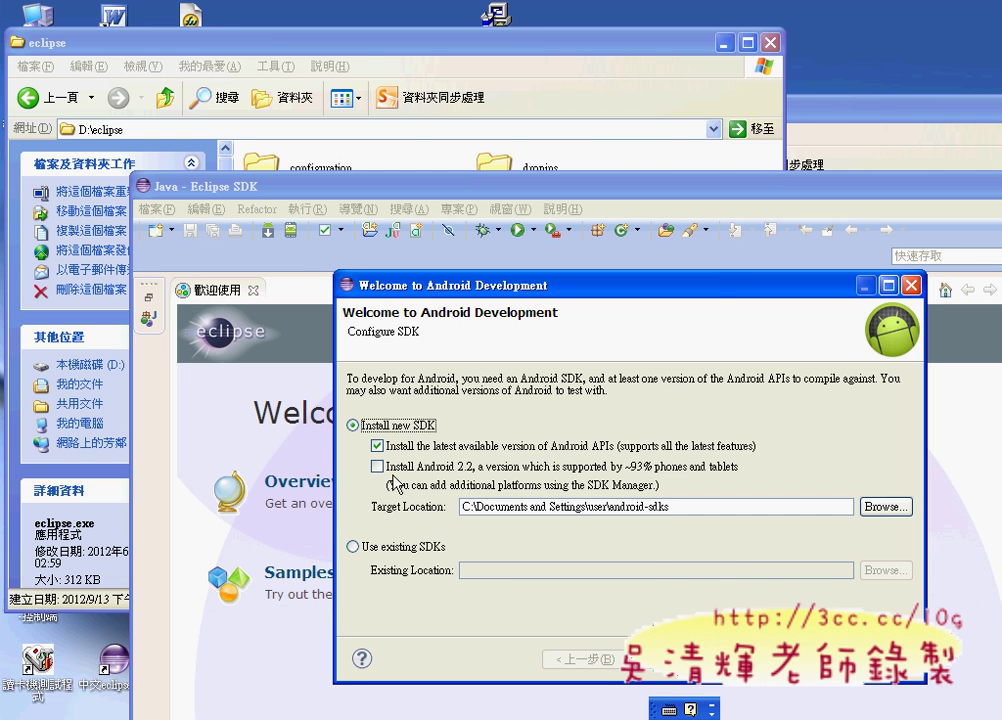
- Dismiss the Android welcome wizard and open the Android preferences page, closing the usage statistics notice without proceeding
{"action": "key", "text": "Escape"}
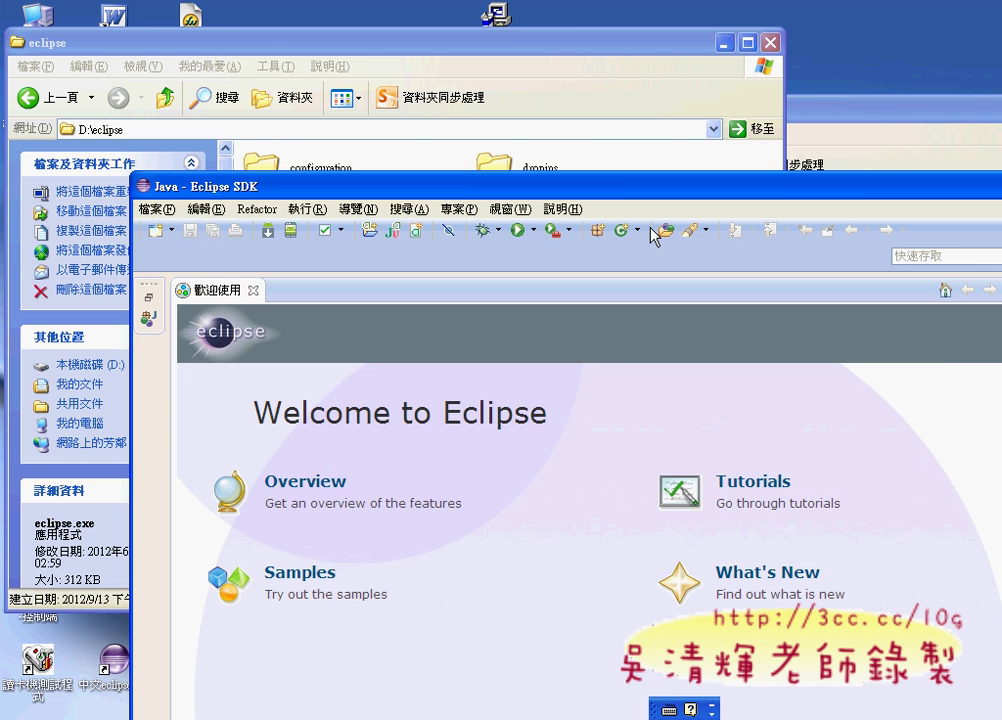
{"action": "double_click", "coordinate": [617, 186]}
{"action": "left_click", "coordinate": [380, 35]}
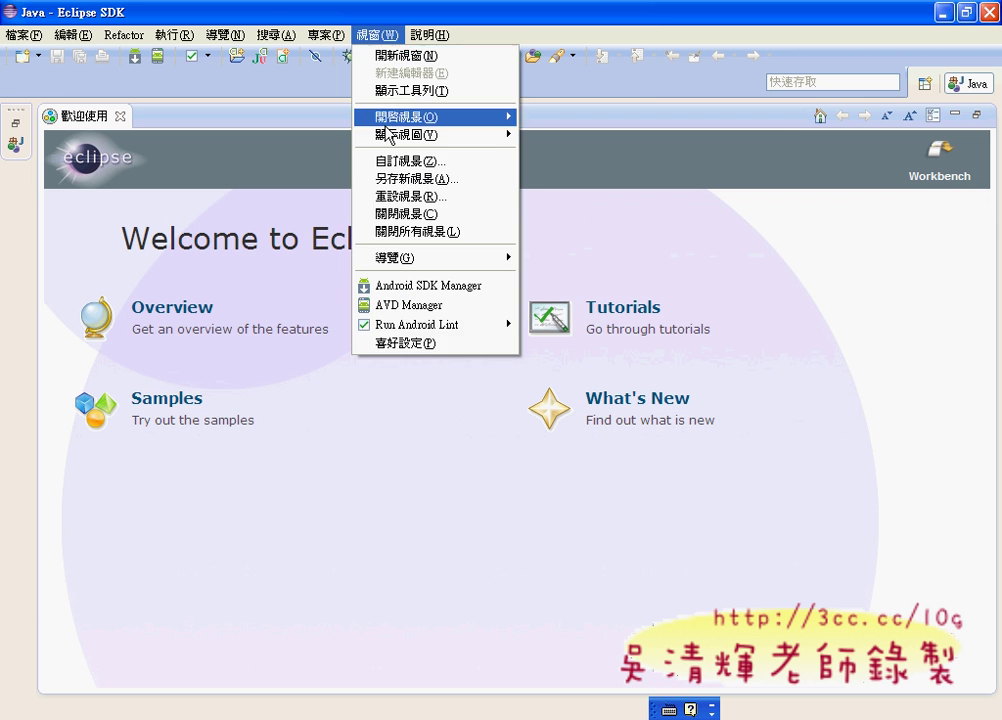
{"action": "left_click", "coordinate": [431, 345]}
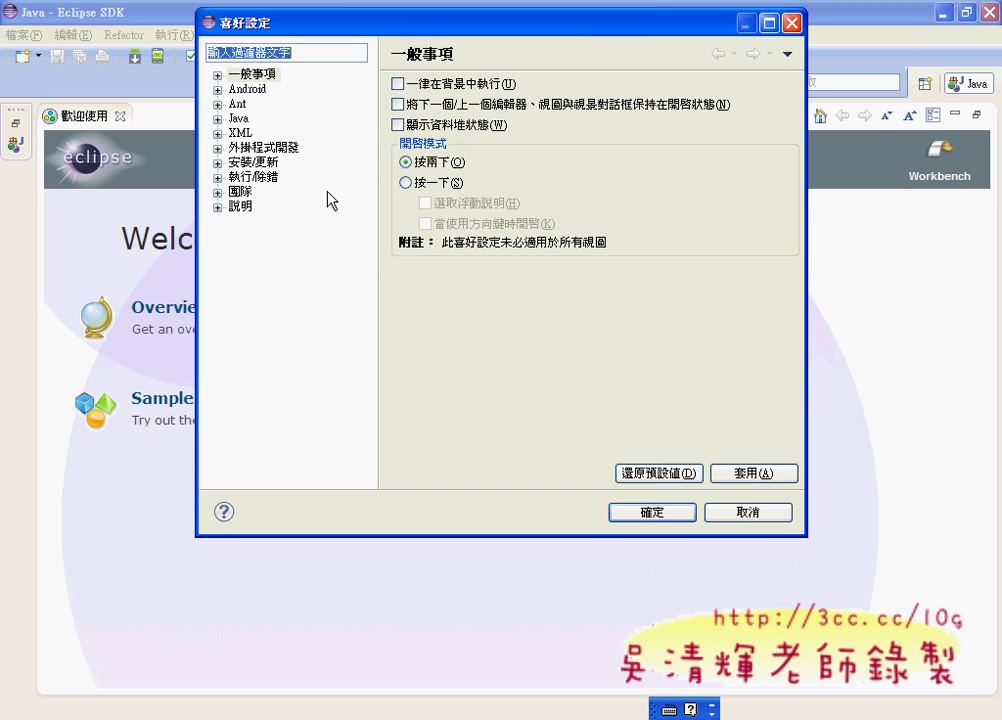
{"action": "left_click", "coordinate": [247, 89]}
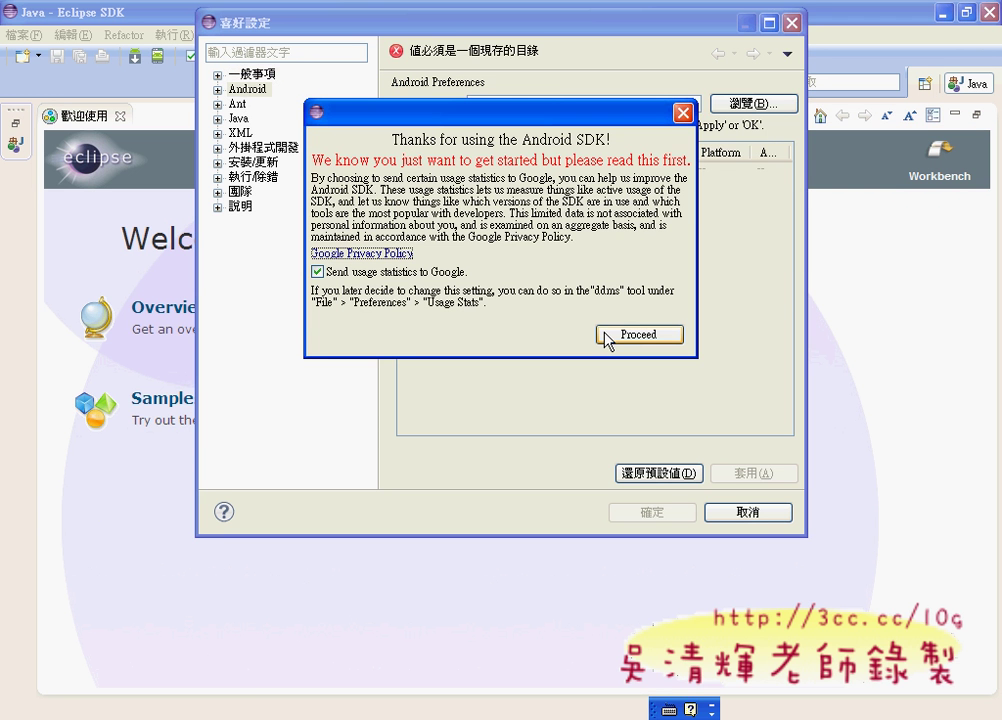
{"action": "left_click", "coordinate": [681, 114]}
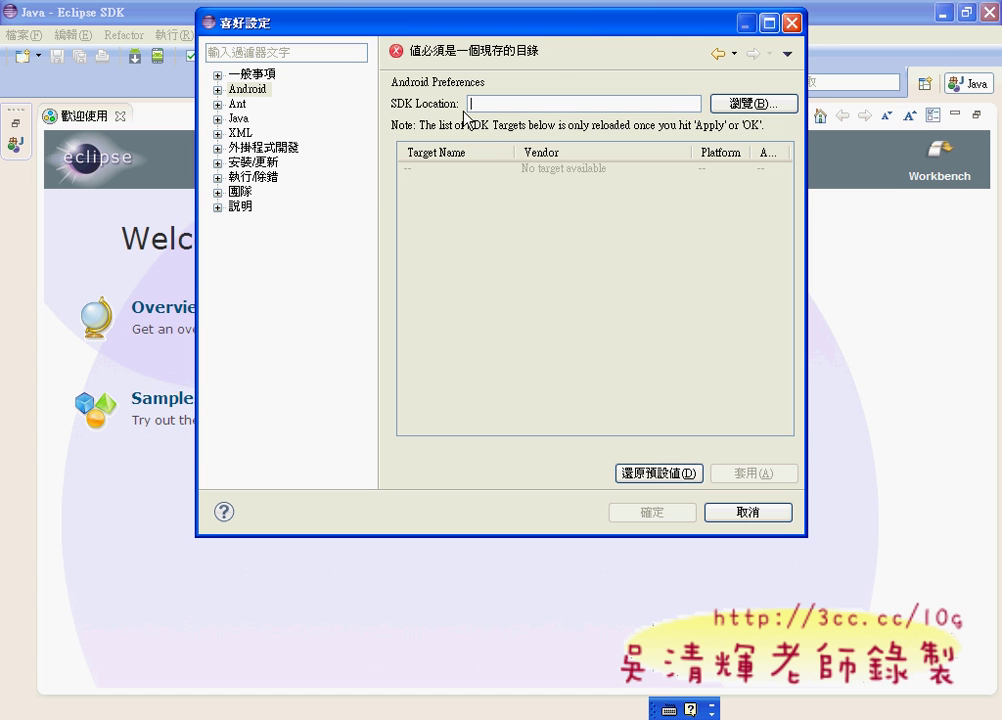
- Set the Android SDK location to D:\eclipse\android-sdk-windows and confirm the preferences without opening the SDK Manager from the verification message
{"action": "left_click", "coordinate": [748, 103]}
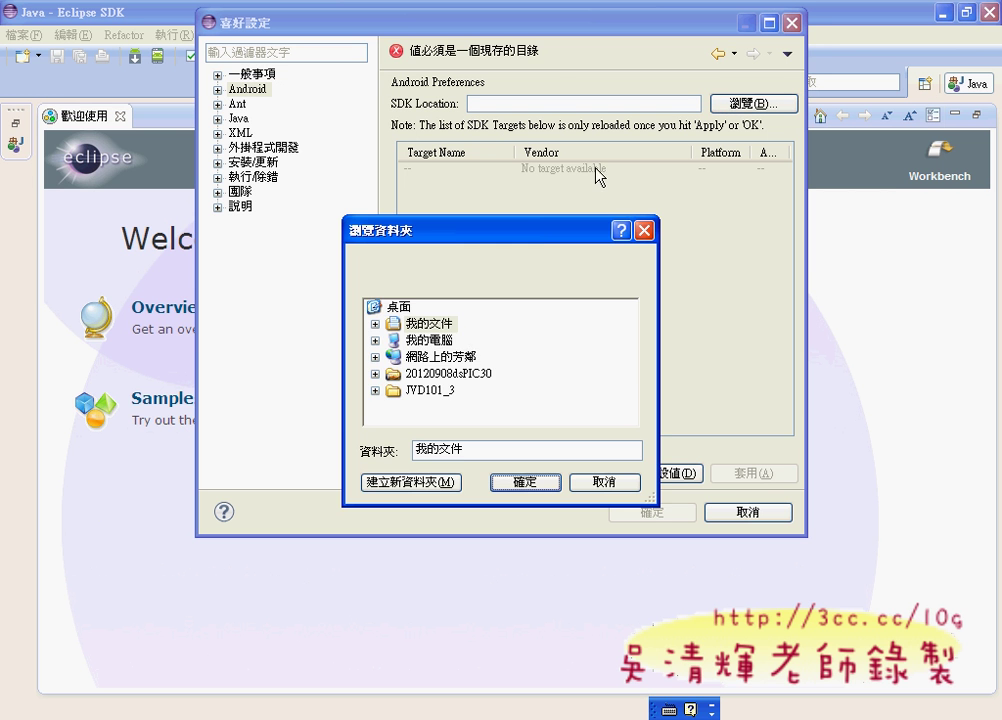
{"action": "double_click", "coordinate": [447, 341]}
{"action": "double_click", "coordinate": [452, 347]}
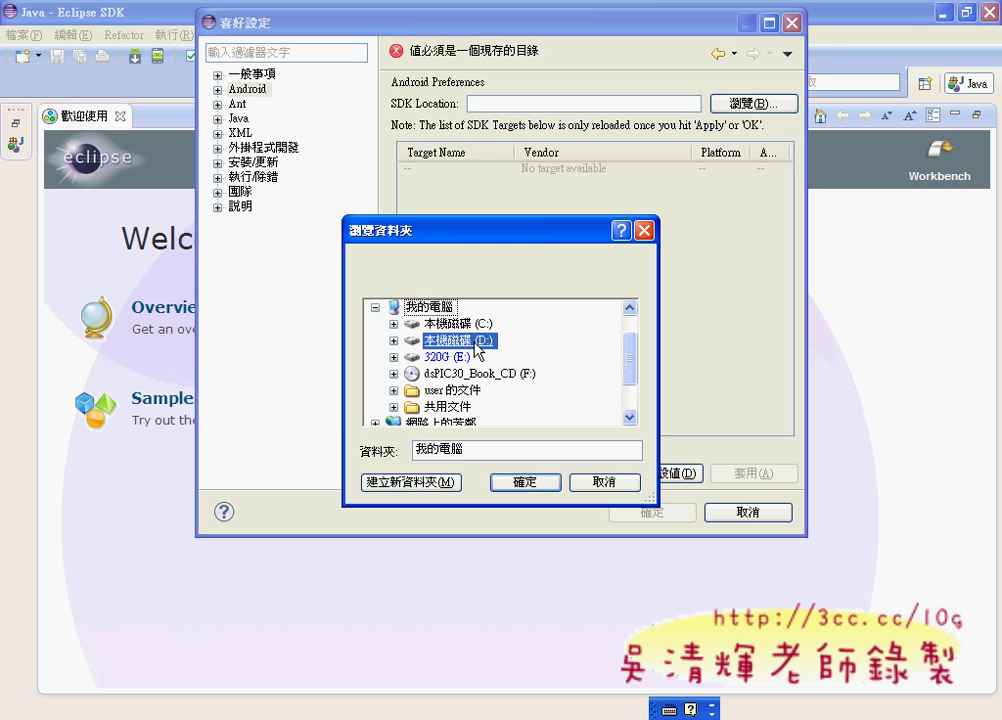
{"action": "double_click", "coordinate": [458, 374]}
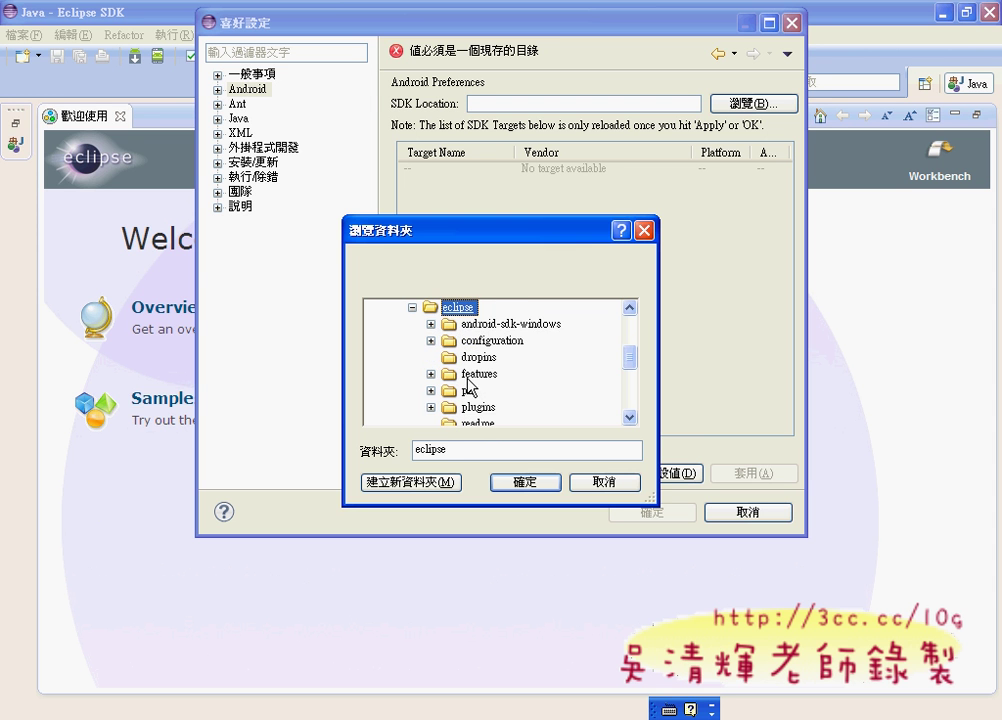
{"action": "double_click", "coordinate": [505, 325]}
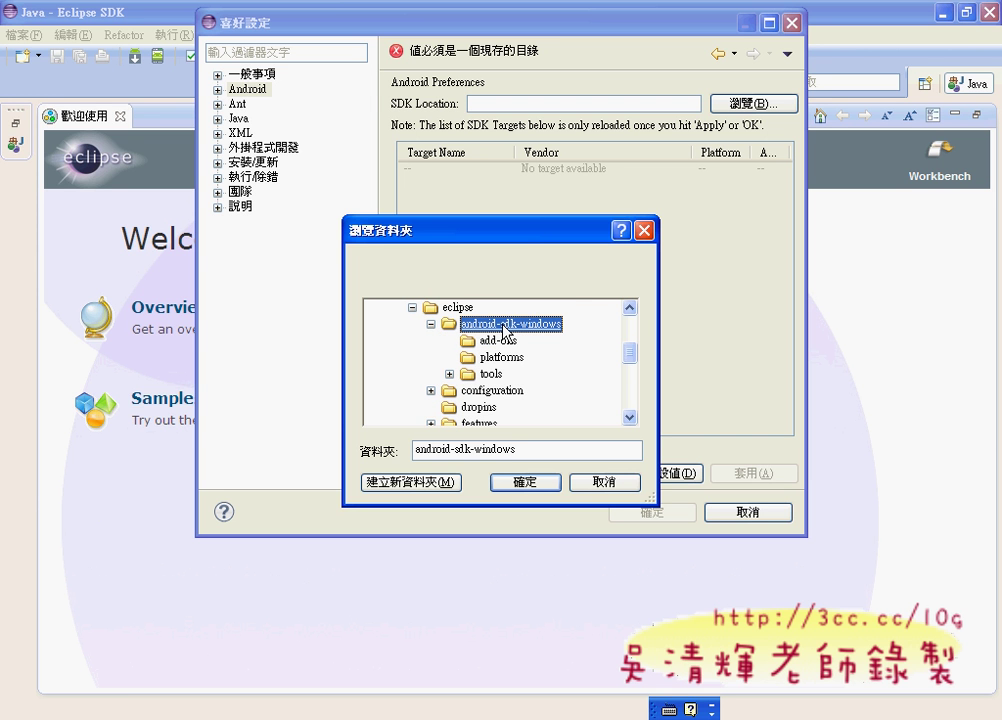
{"action": "mouse_move", "coordinate": [440, 334]}
{"action": "left_mouse_down"}
{"action": "mouse_move", "coordinate": [582, 336]}
{"action": "mouse_move", "coordinate": [425, 326]}
{"action": "mouse_move", "coordinate": [567, 325]}
{"action": "mouse_move", "coordinate": [568, 340]}
{"action": "left_mouse_up"}
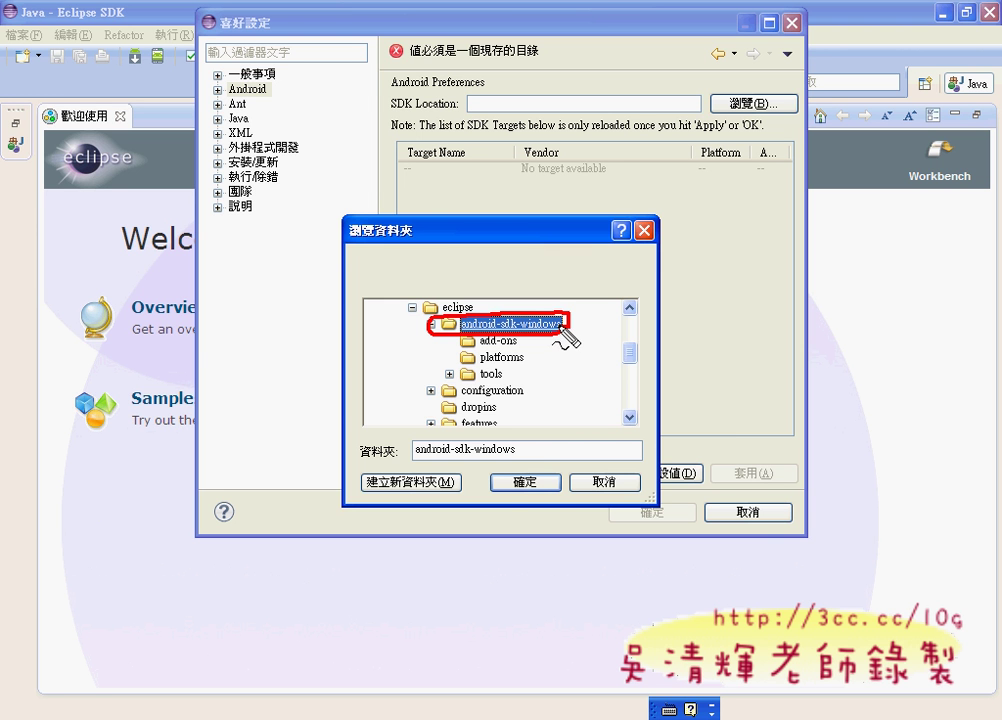
{"action": "mouse_move", "coordinate": [550, 494]}
{"action": "left_mouse_down"}
{"action": "mouse_move", "coordinate": [517, 480]}
{"action": "mouse_move", "coordinate": [512, 492]}
{"action": "left_mouse_up"}
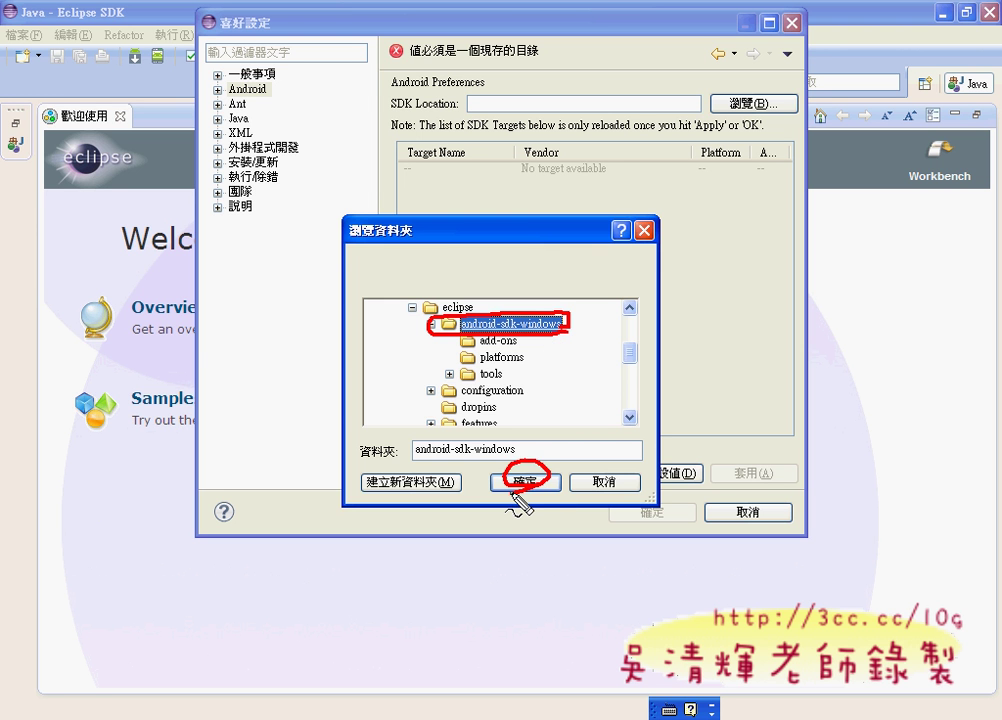
{"action": "left_click", "coordinate": [515, 487]}
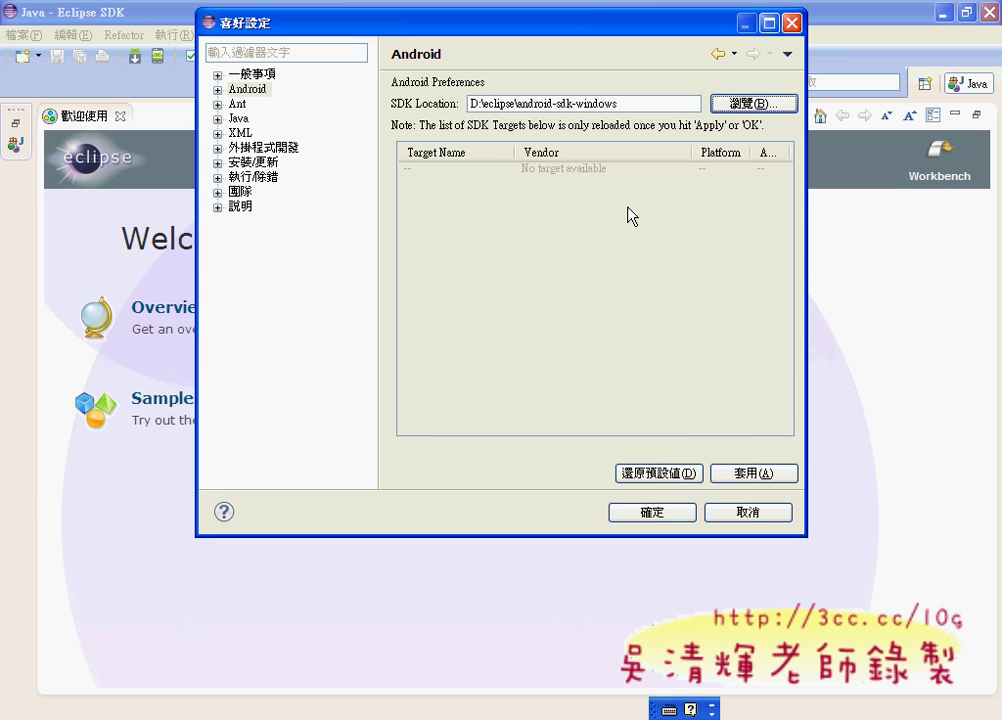
{"action": "left_click", "coordinate": [662, 514]}
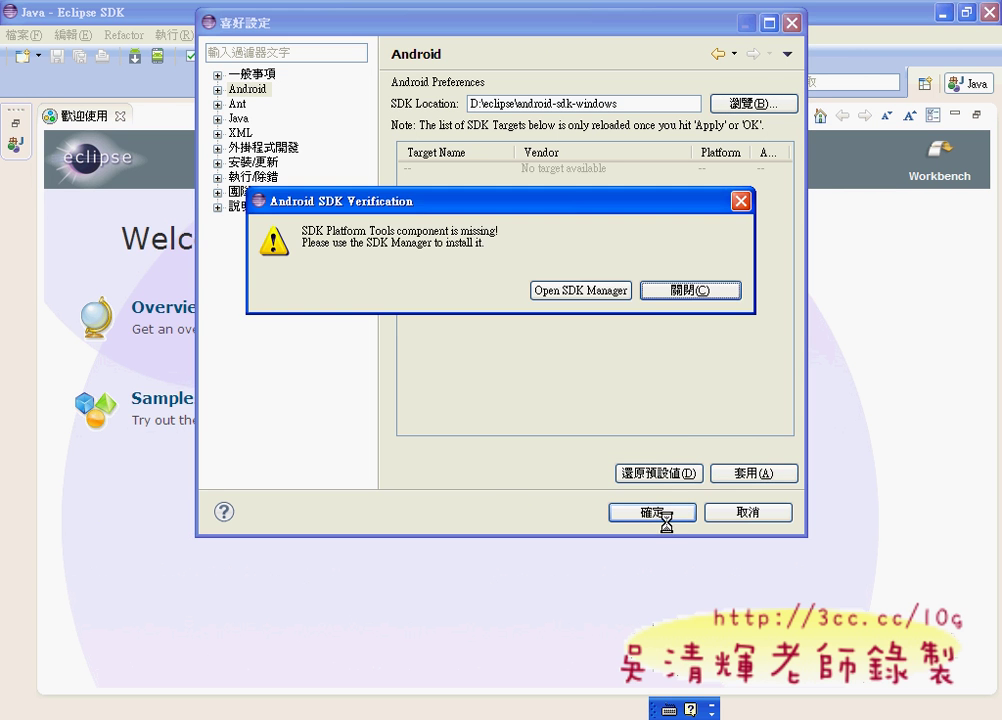
{"action": "left_click", "coordinate": [662, 293]}
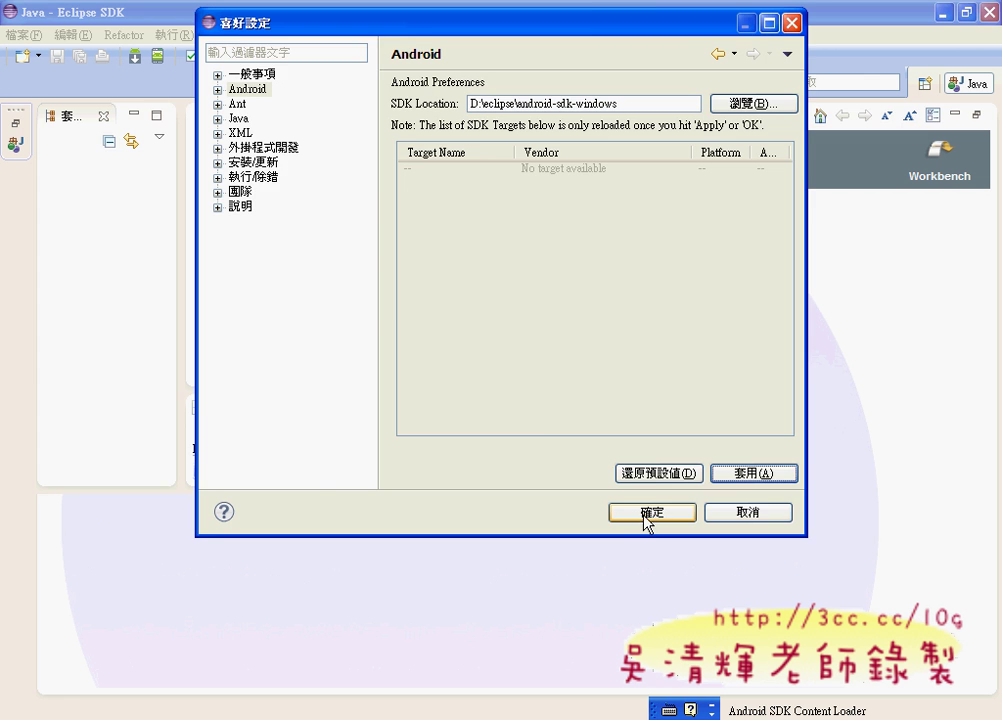
{"action": "left_click", "coordinate": [646, 516]}
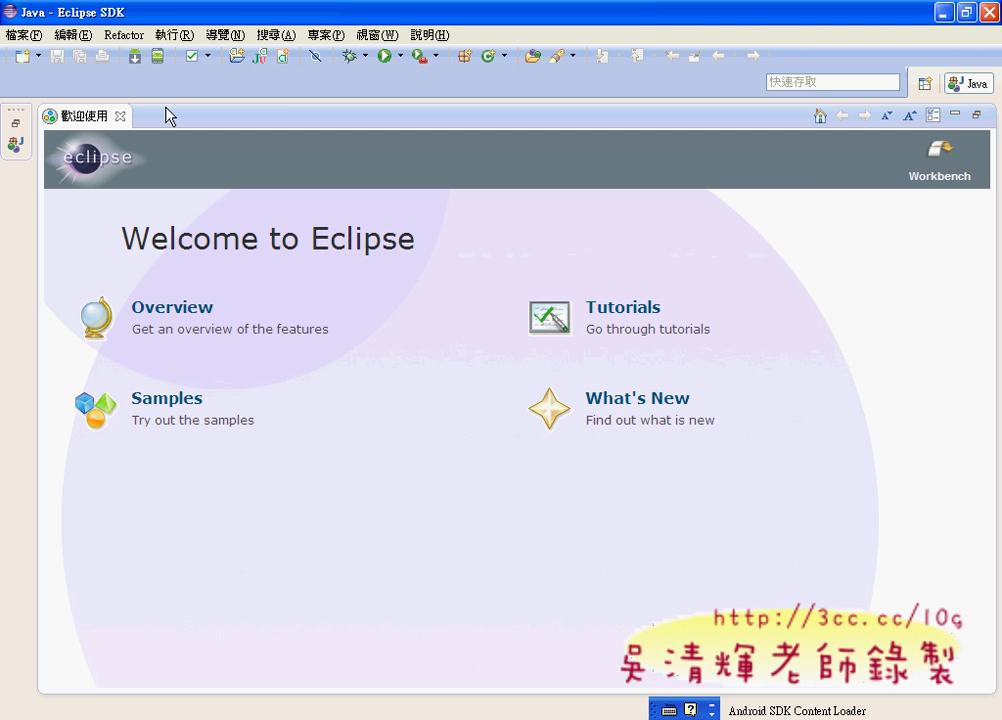
- Open the Android SDK Manager and maximize its window once the package list has loaded
{"action": "left_click", "coordinate": [133, 58]}
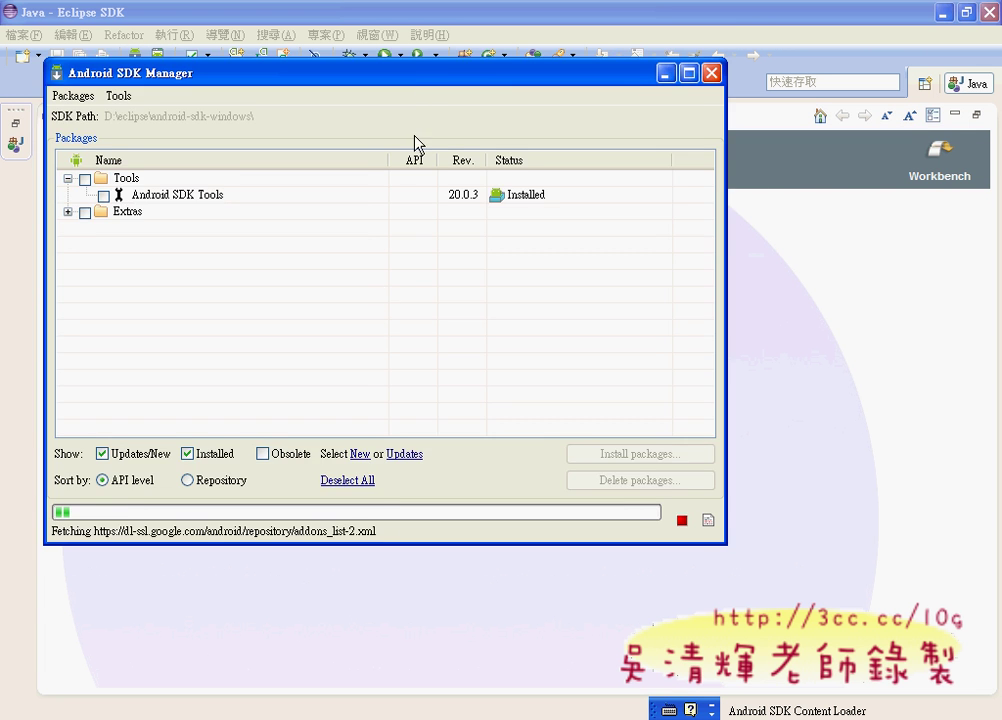
{"action": "left_click_drag", "start_coordinate": [424, 80], "coordinate": [558, 183]}
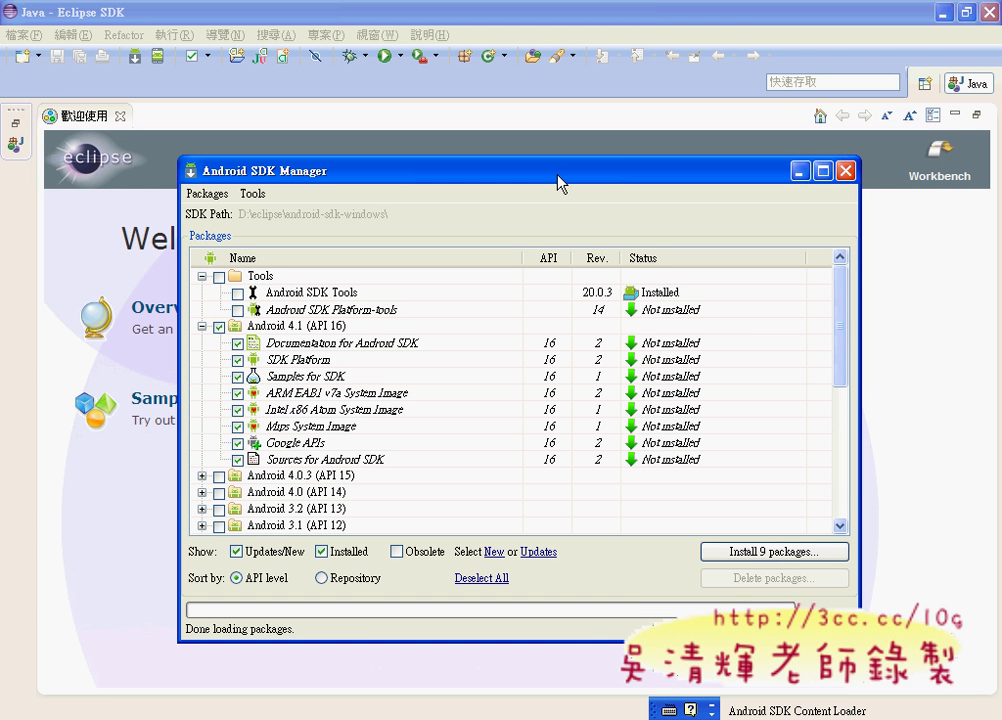
{"action": "left_click_drag", "start_coordinate": [557, 183], "coordinate": [539, 105]}
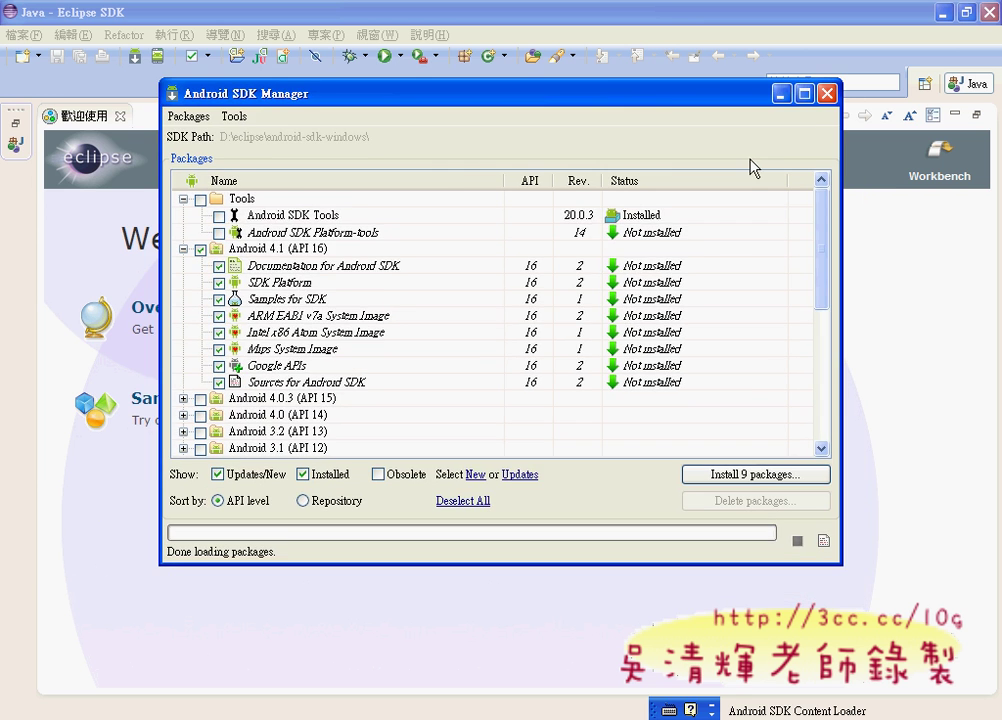
{"action": "left_click", "coordinate": [804, 94]}
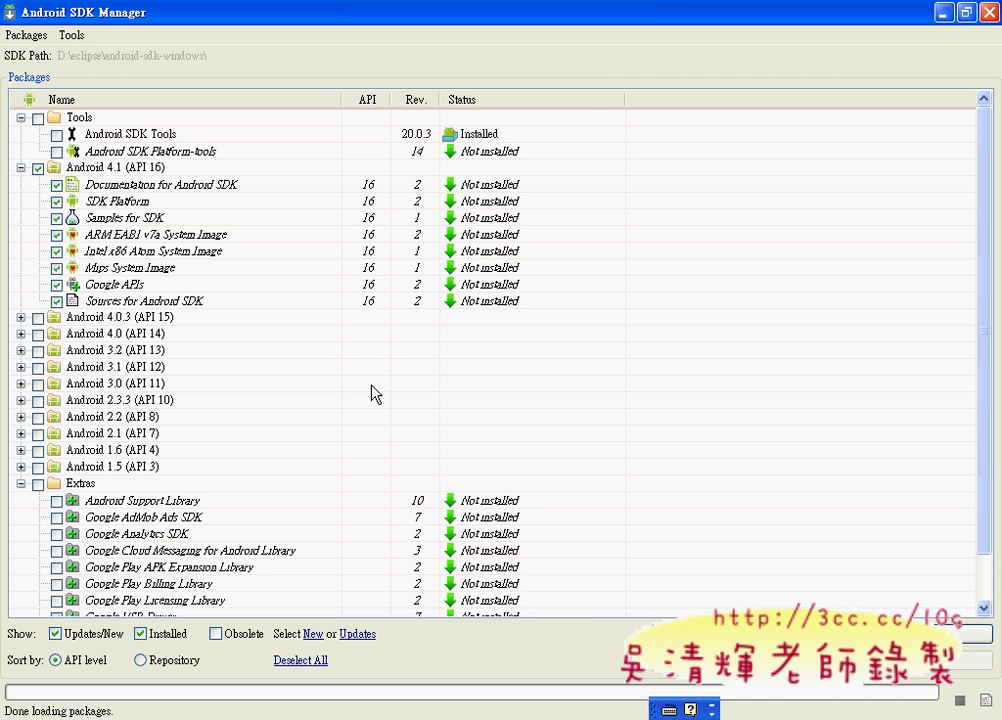
- Deselect all Android 4.1 (API 16) packages and collapse that group
{"action": "left_click", "coordinate": [38, 169]}
{"action": "scroll", "coordinate": [152, 365], "scroll_direction": "down", "scroll_amount": 1}
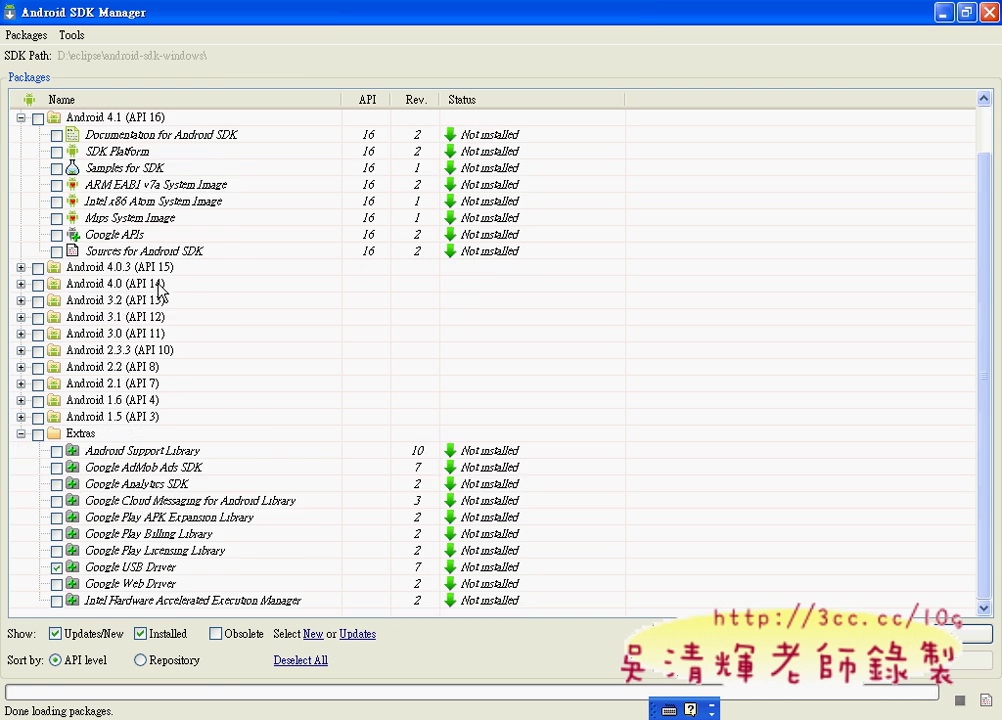
{"action": "scroll", "coordinate": [152, 365], "scroll_direction": "up", "scroll_amount": 1}
{"action": "left_click", "coordinate": [21, 168]}
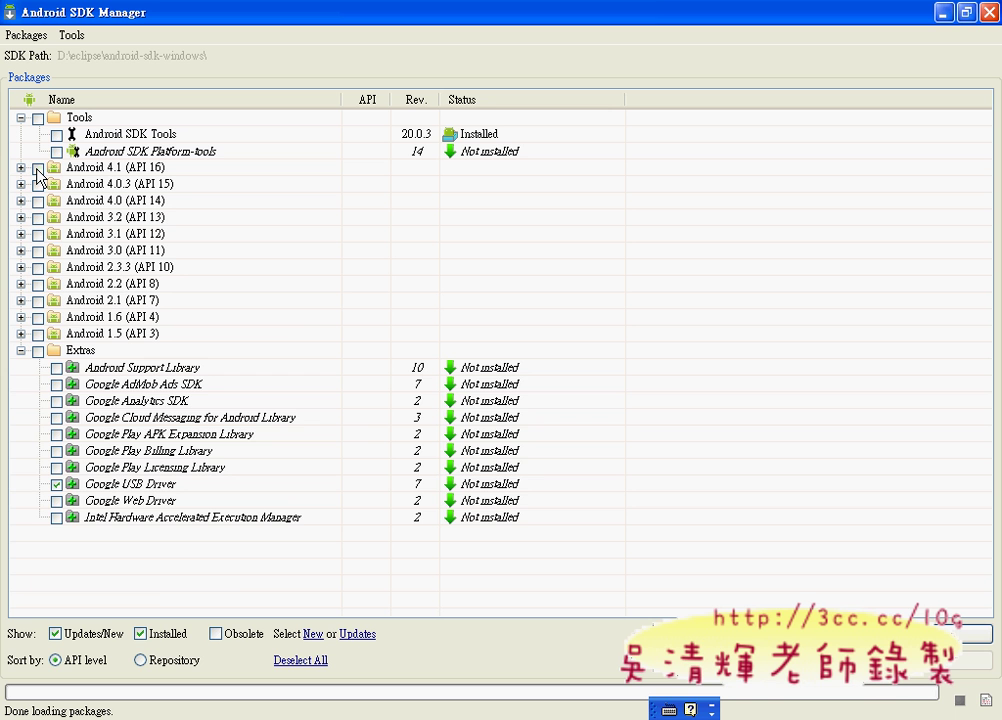
- Expand the Android 2.3.3 (API 10) group and select its SDK Platform package for installation
{"action": "left_click", "coordinate": [100, 267]}
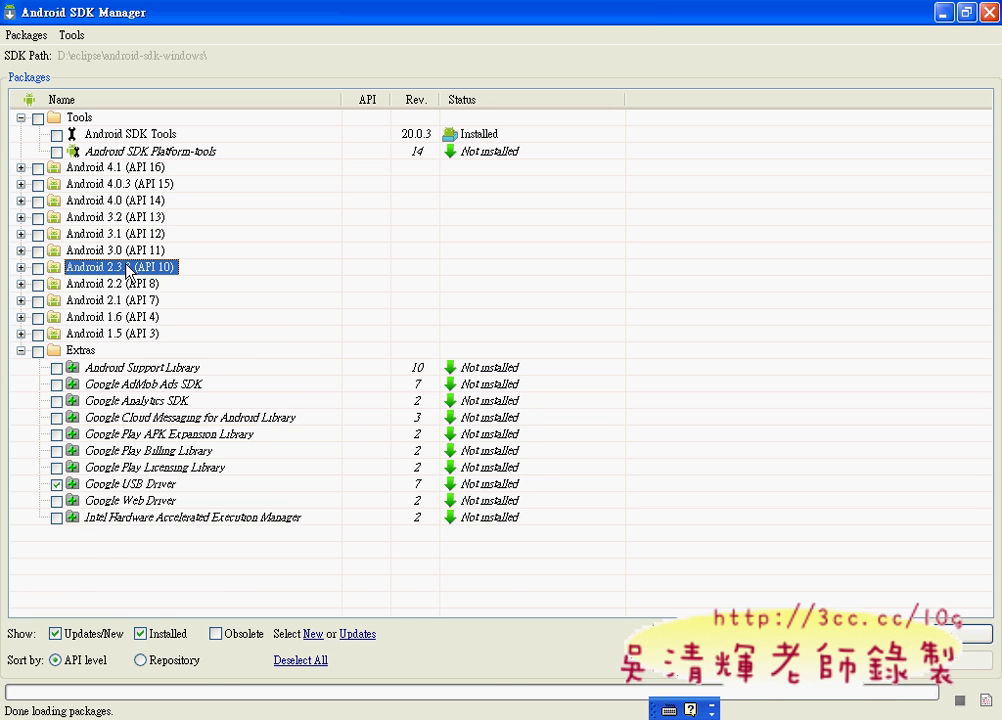
{"action": "left_click", "coordinate": [21, 267]}
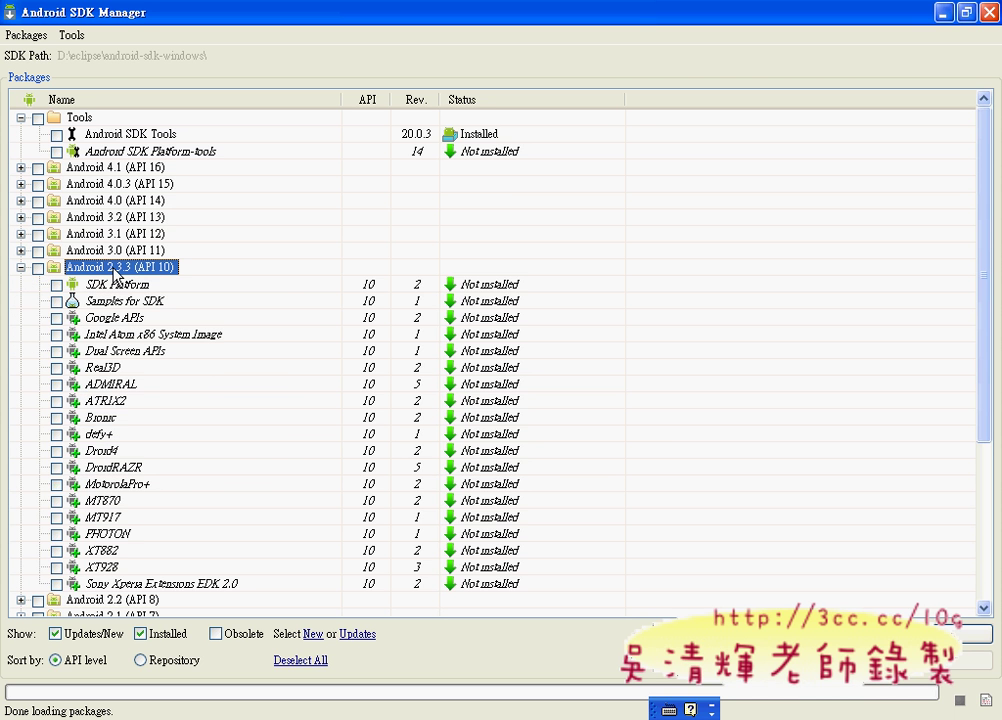
{"action": "scroll", "coordinate": [150, 290], "scroll_direction": "down", "scroll_amount": 1}
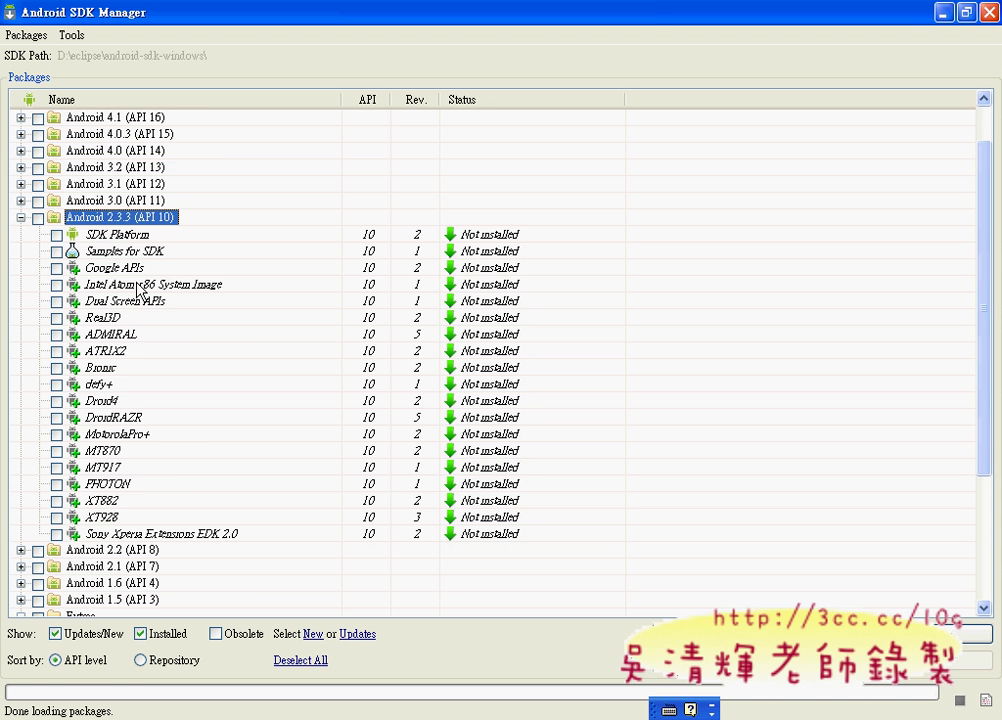
{"action": "mouse_move", "coordinate": [157, 288]}
{"action": "left_click", "coordinate": [57, 236]}
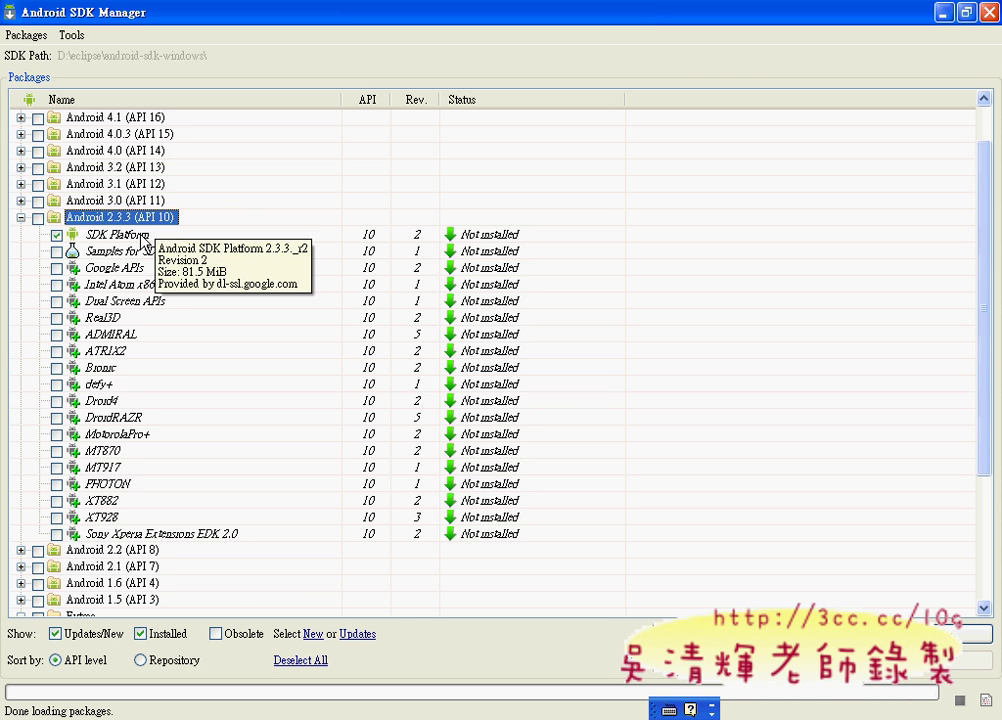
{"action": "mouse_move", "coordinate": [140, 224]}
{"action": "left_mouse_down"}
{"action": "mouse_move", "coordinate": [62, 226]}
{"action": "mouse_move", "coordinate": [48, 240]}
{"action": "mouse_move", "coordinate": [165, 245]}
{"action": "mouse_move", "coordinate": [120, 226]}
{"action": "mouse_move", "coordinate": [30, 224]}
{"action": "mouse_move", "coordinate": [170, 206]}
{"action": "mouse_move", "coordinate": [180, 232]}
{"action": "left_mouse_up"}
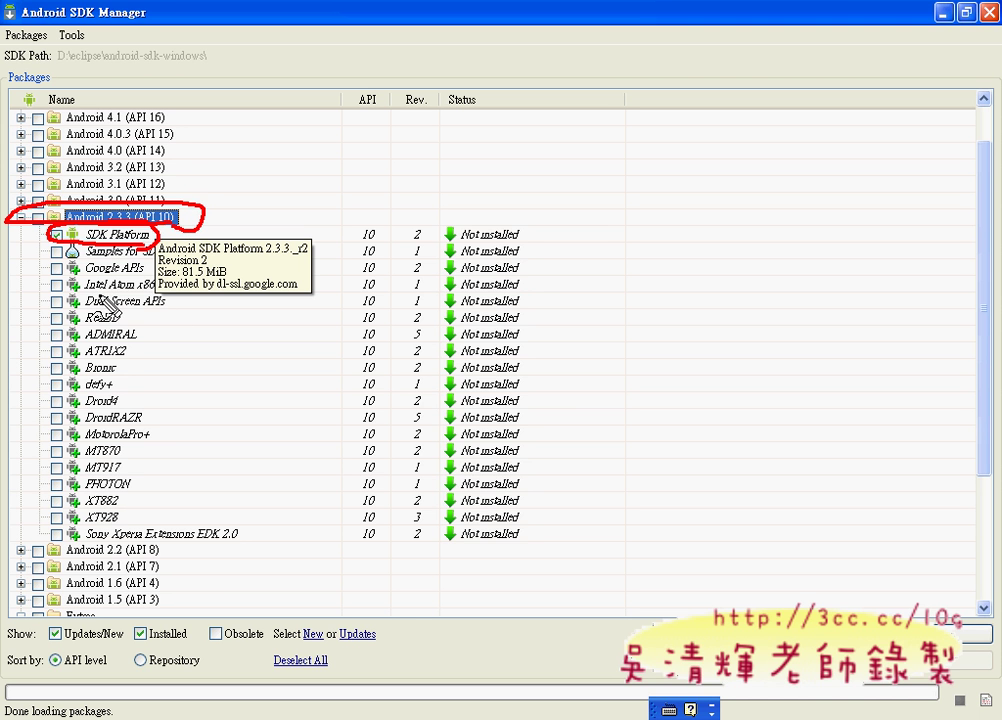
{"action": "left_click_drag", "start_coordinate": [112, 293], "coordinate": [137, 292]}
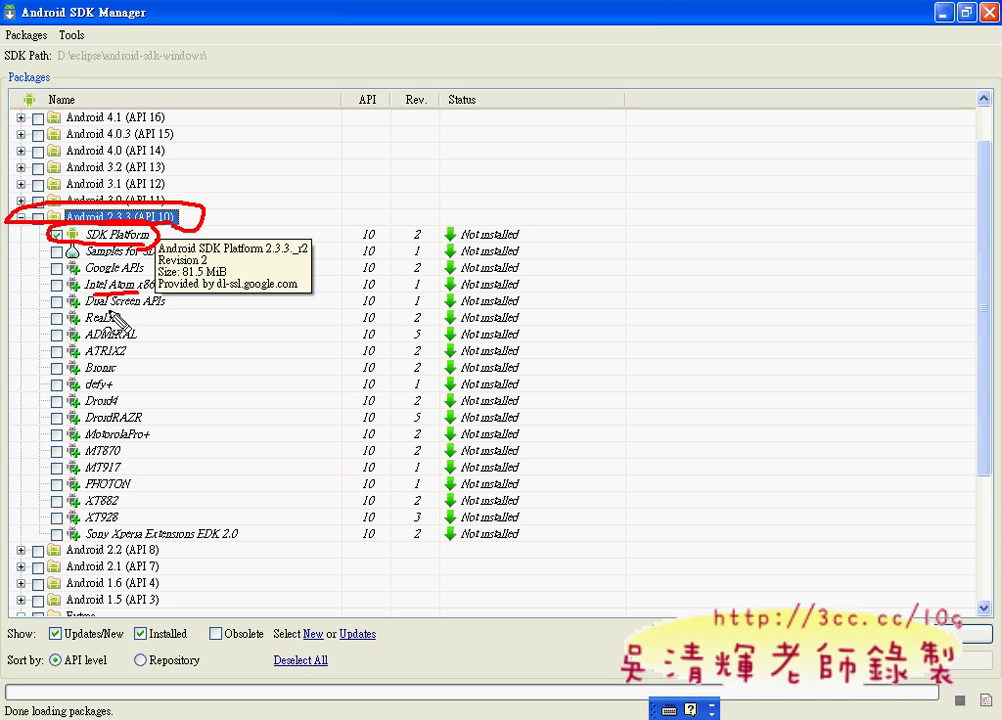
{"action": "left_click_drag", "start_coordinate": [87, 311], "coordinate": [137, 309]}
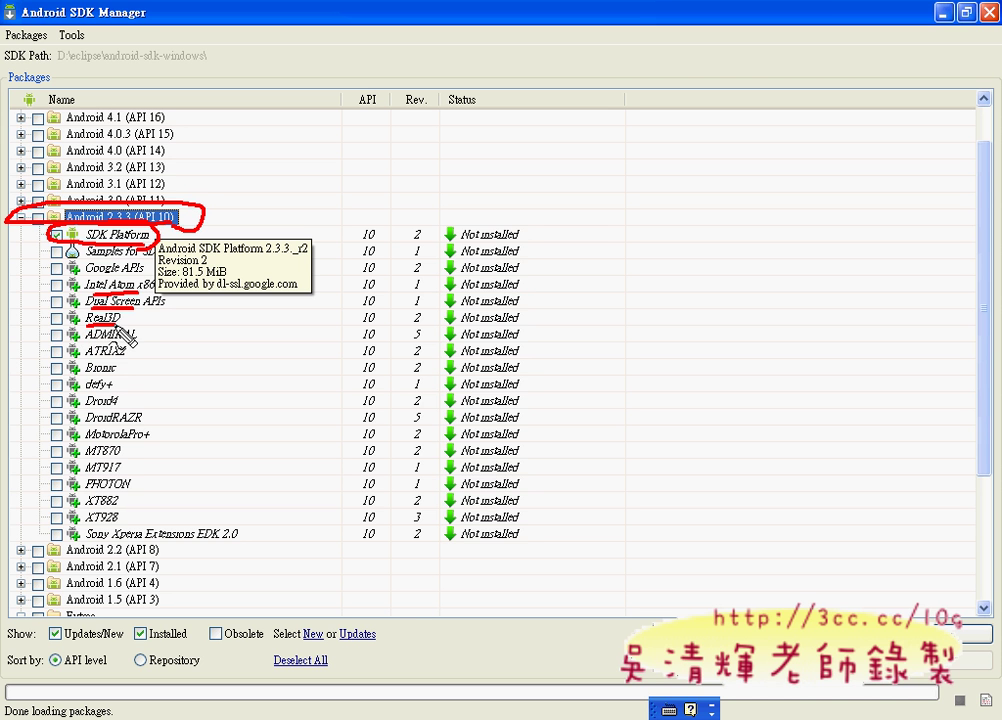
{"action": "left_click_drag", "start_coordinate": [86, 322], "coordinate": [120, 322]}
{"action": "key", "text": "Escape"}
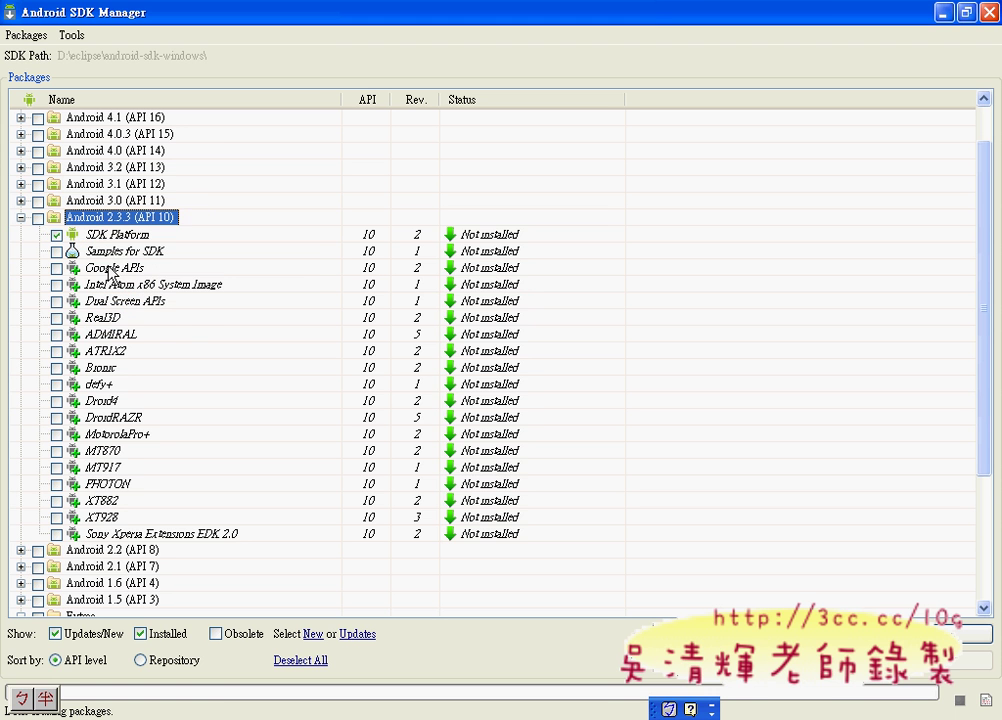
{"action": "left_click", "coordinate": [110, 268]}
{"action": "mouse_move", "coordinate": [114, 271]}
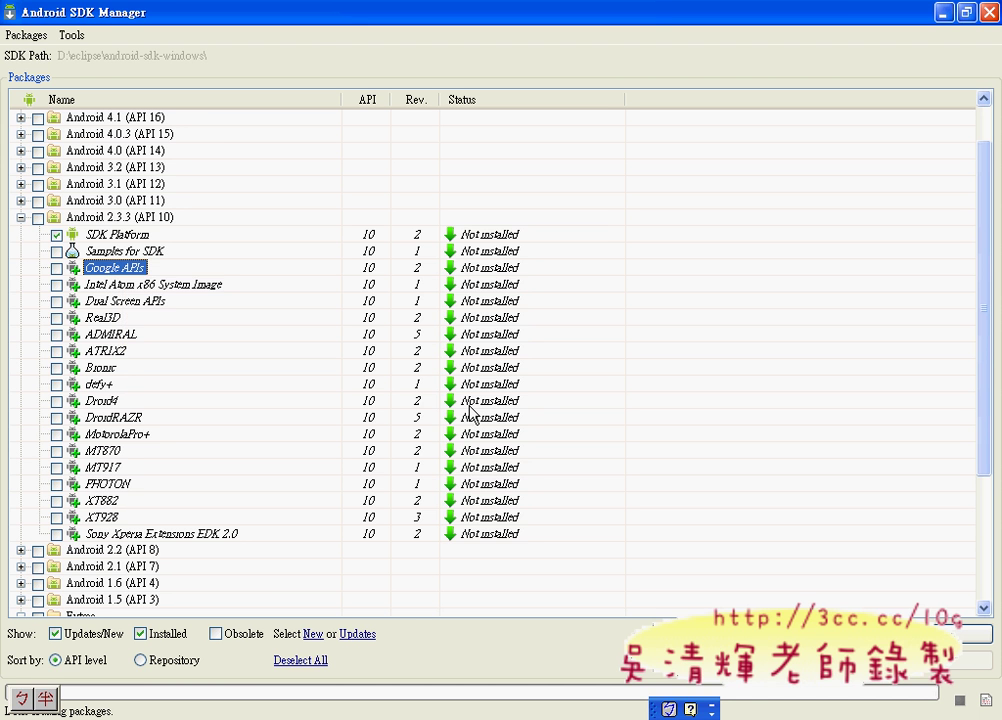
- Locate Google USB Driver under Extras, keep it selected, and start installing the chosen packages with the preset license choices
{"action": "left_click_drag", "start_coordinate": [984, 358], "coordinate": [995, 528]}
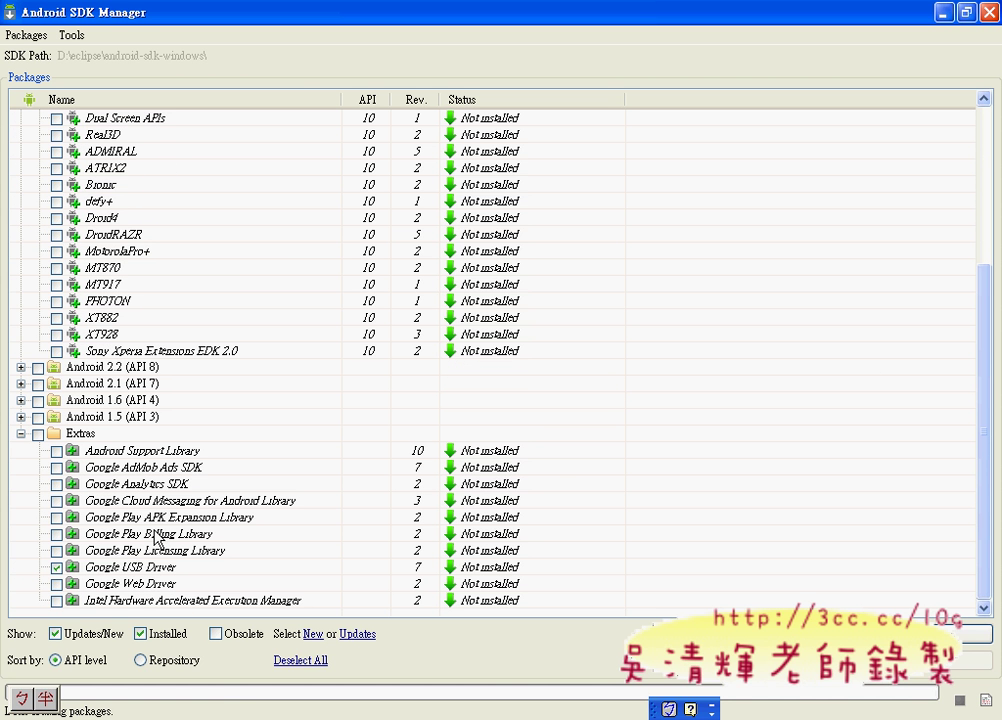
{"action": "left_click", "coordinate": [136, 572]}
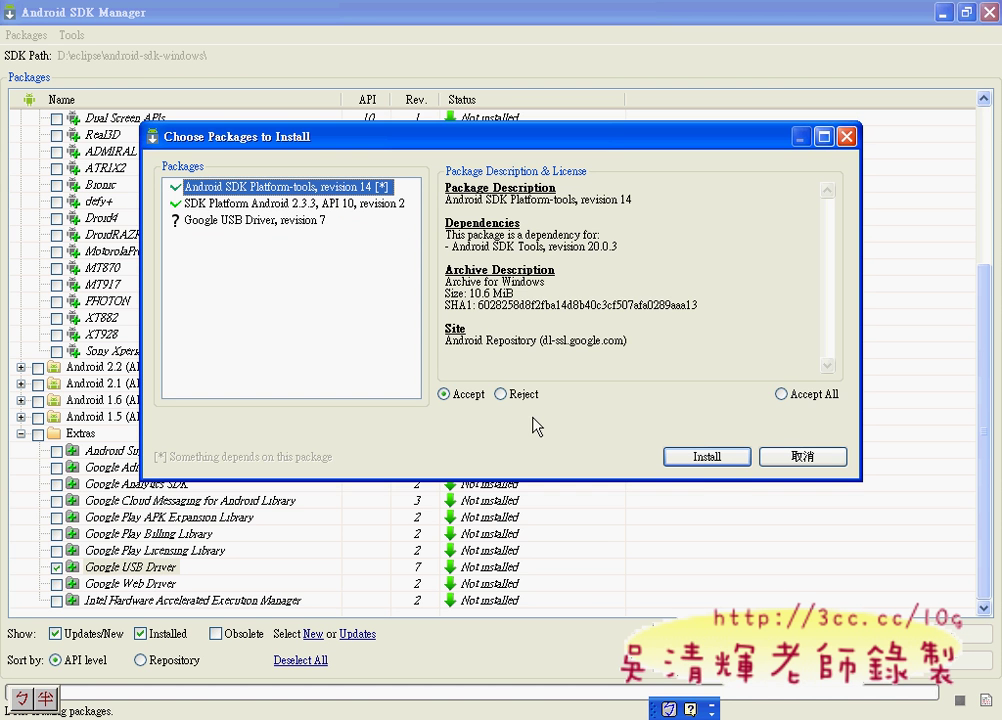
{"action": "left_click", "coordinate": [708, 457]}
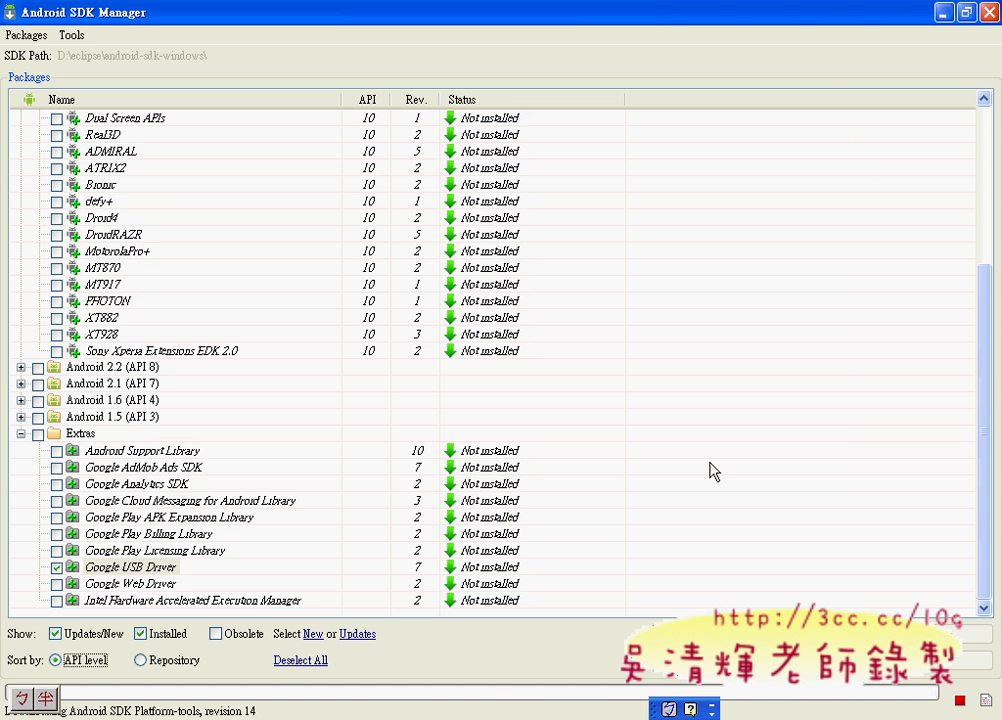